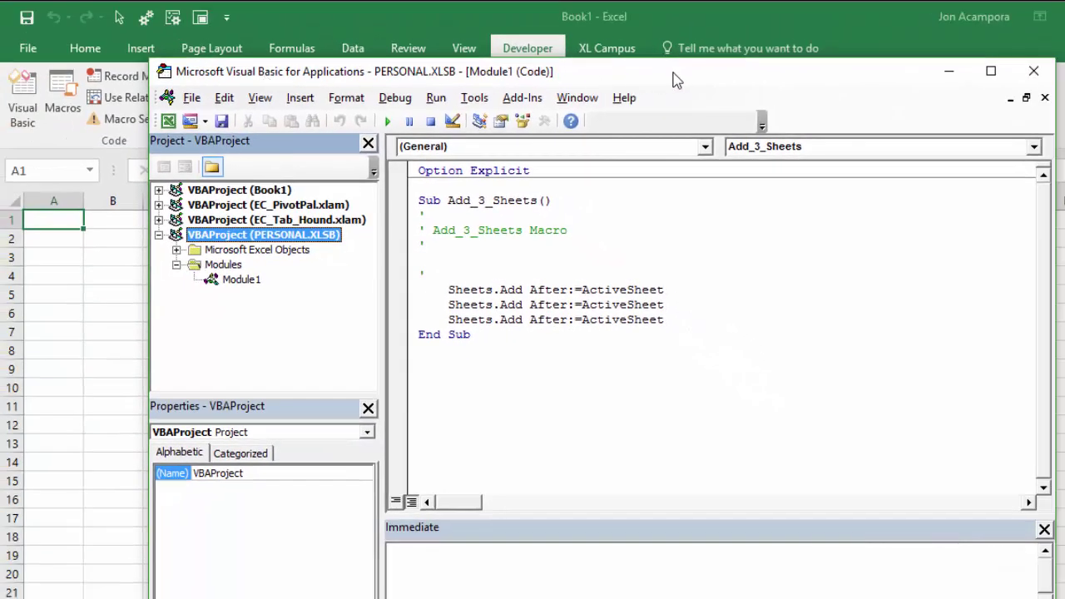
# Close the Visual Basic for Applications window to return to the blank Book1 worksheet.
pyautogui.click(1033, 70)
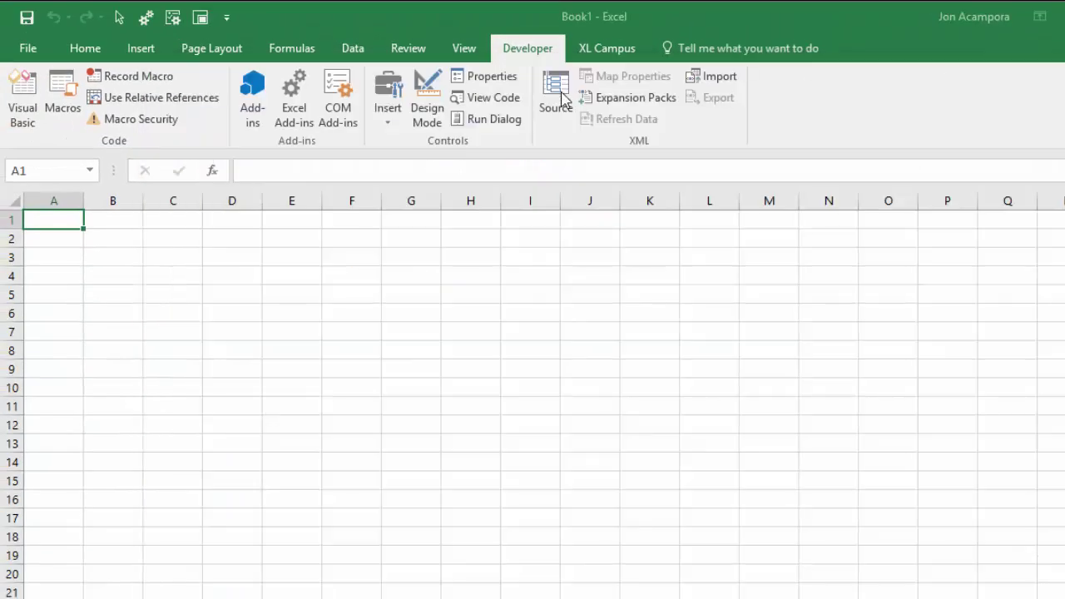
# Reopen the Visual Basic editor from the Developer tab and open its View menu.
pyautogui.click(30, 109)
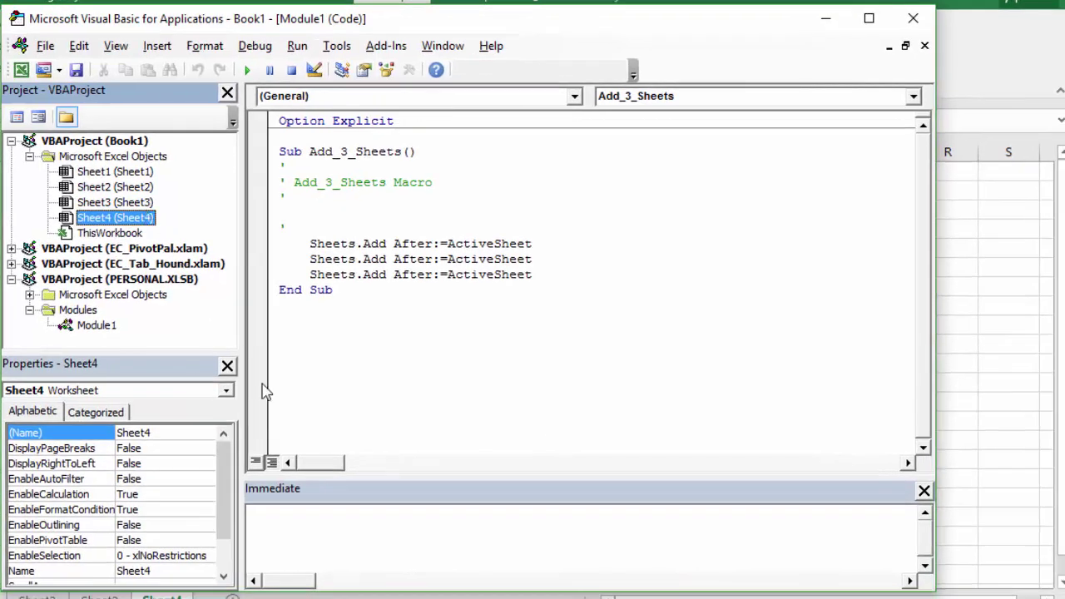
pyautogui.click(294, 498)
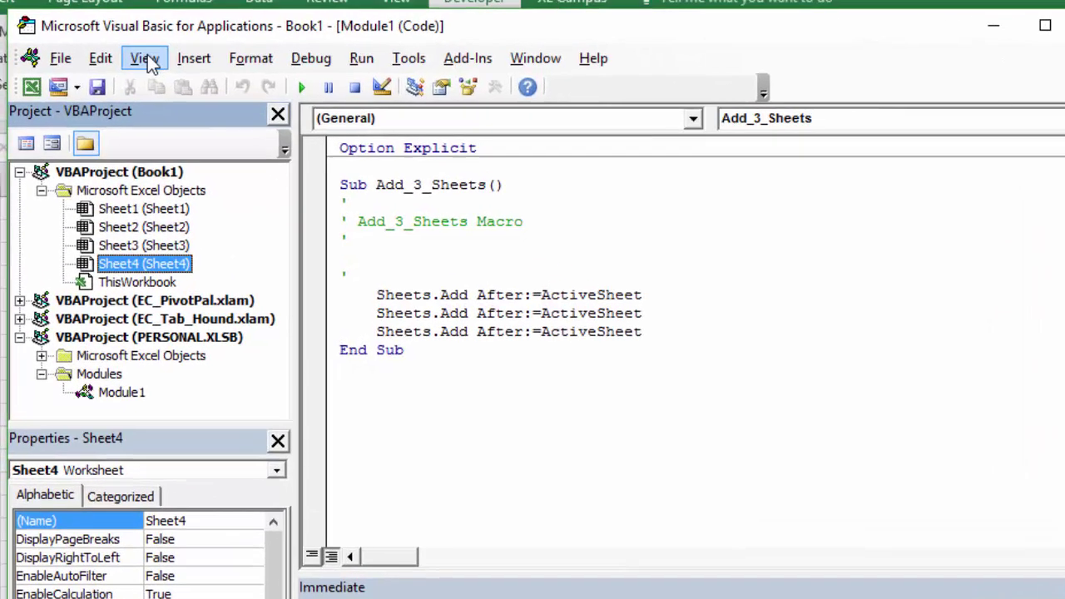
pyautogui.click(146, 57)
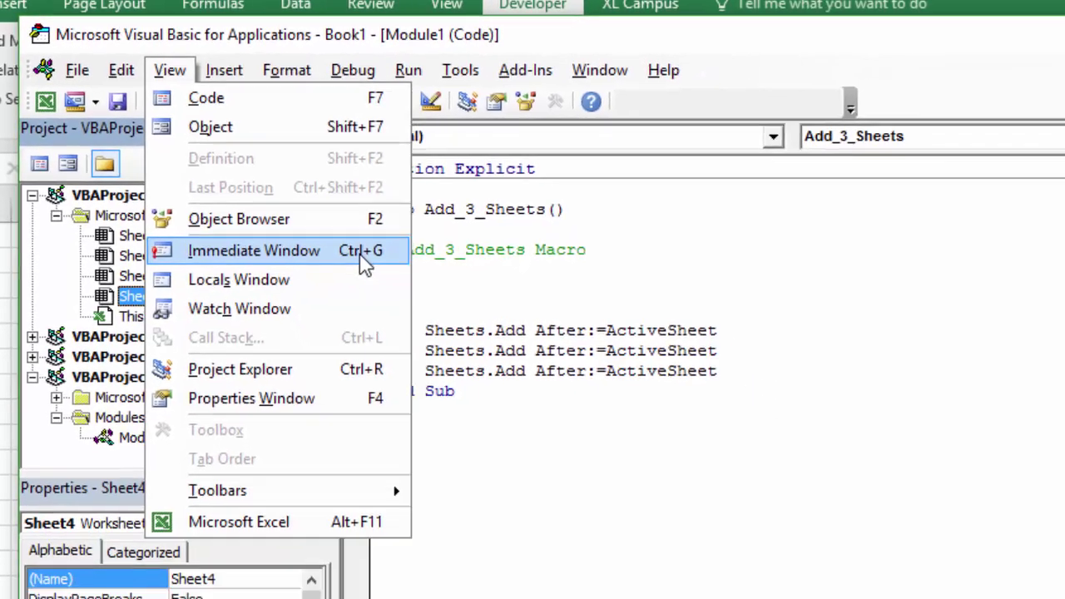
# Show the Immediate Window, select VBAProject (PERSONAL.XLSB), and place the cursor in the Immediate pane.
pyautogui.click(474, 333)
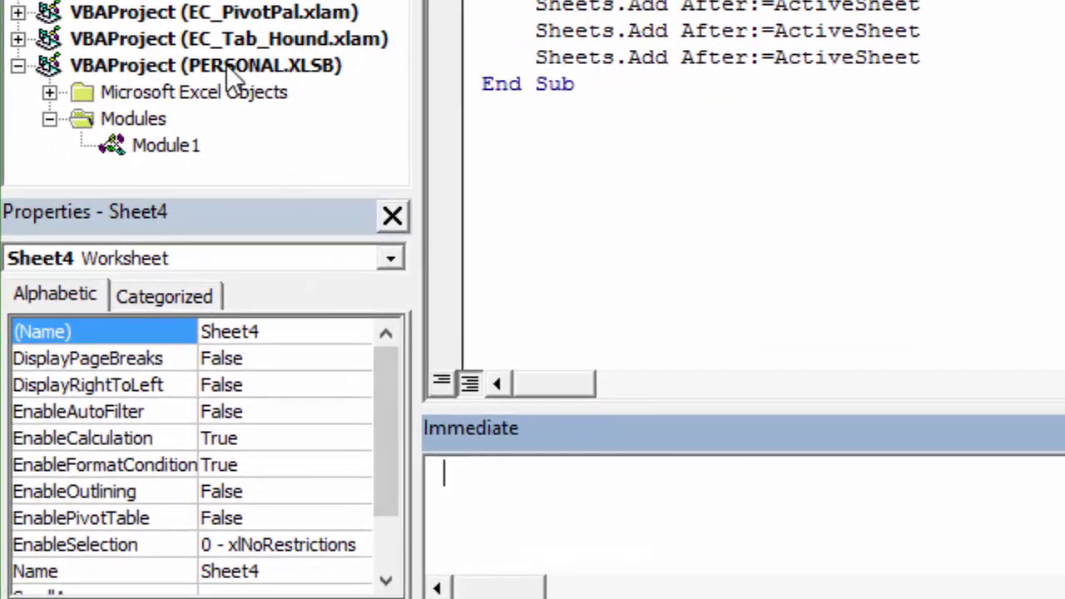
pyautogui.click(196, 65)
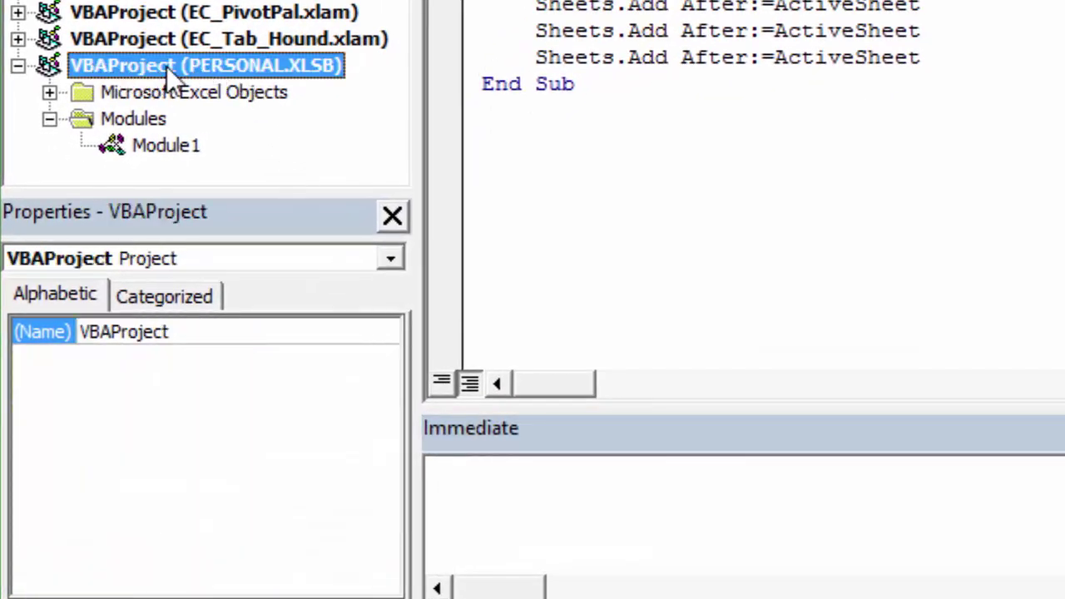
pyautogui.click(464, 473)
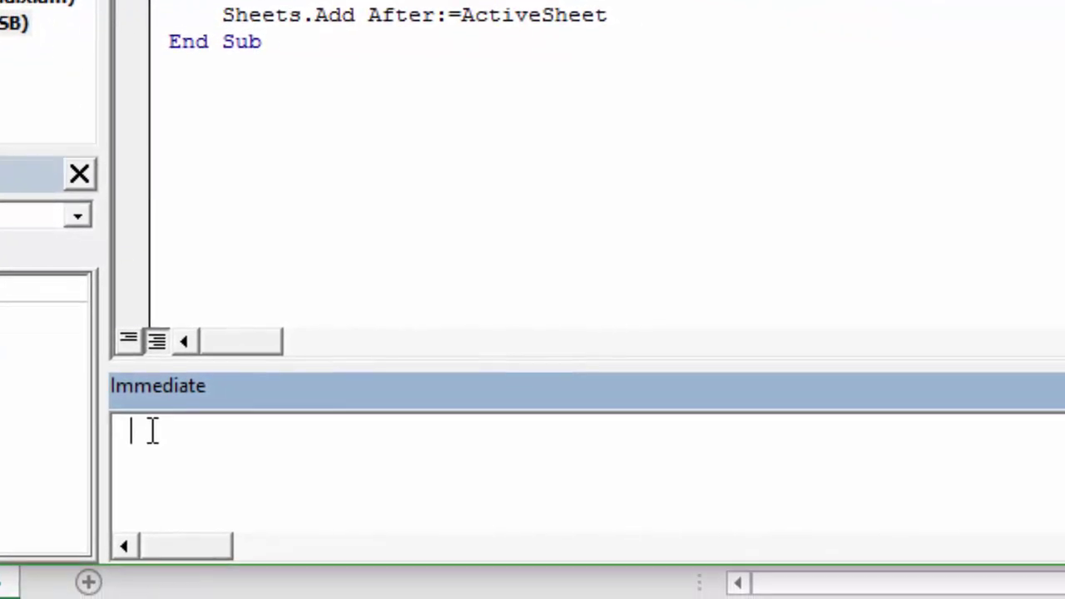
# Run '?thisworkbook.Path' in the Immediate window and copy the printed XLSTART folder path.
pyautogui.write('?thisworkbook')
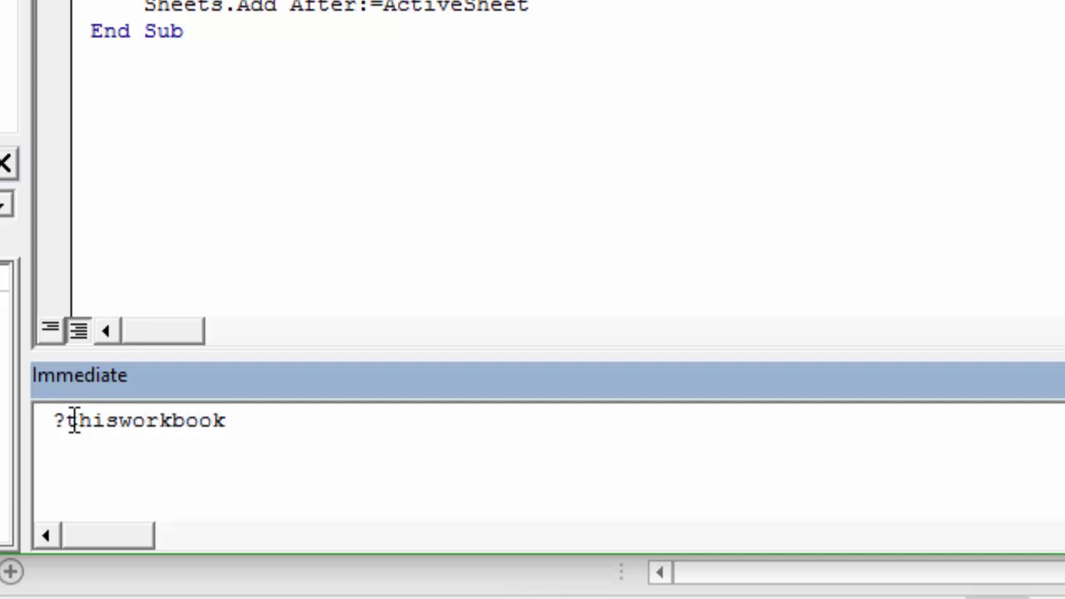
pyautogui.write('.pat')
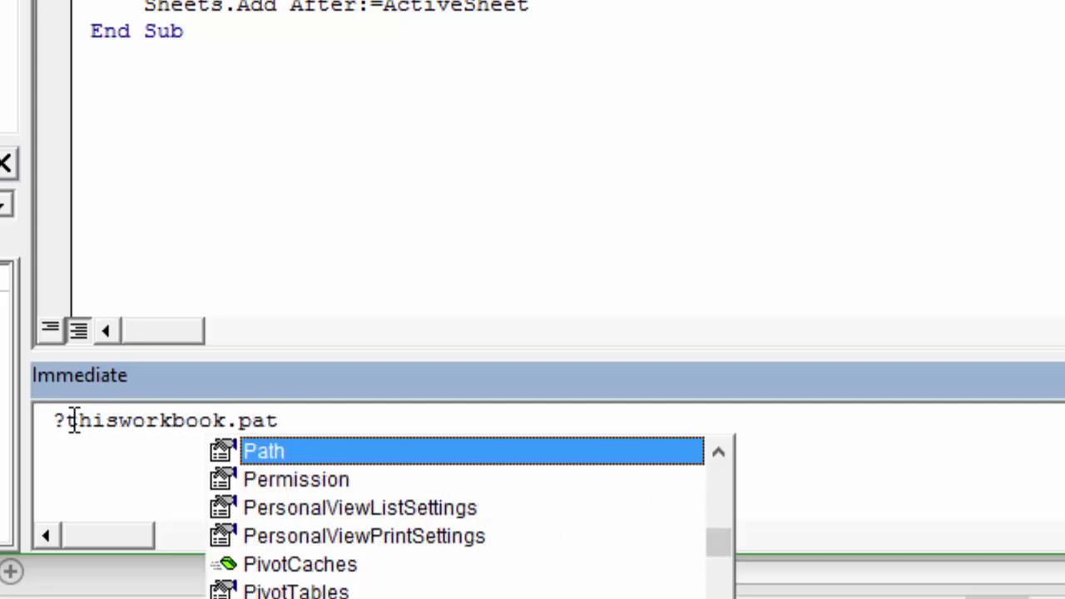
pyautogui.press('Tab')
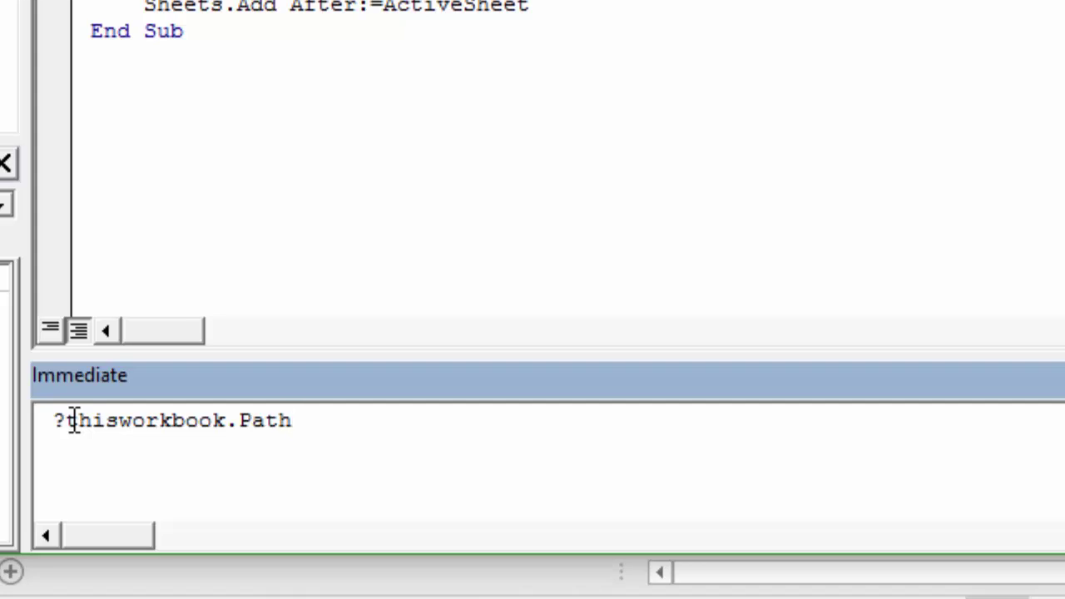
pyautogui.press('Return')
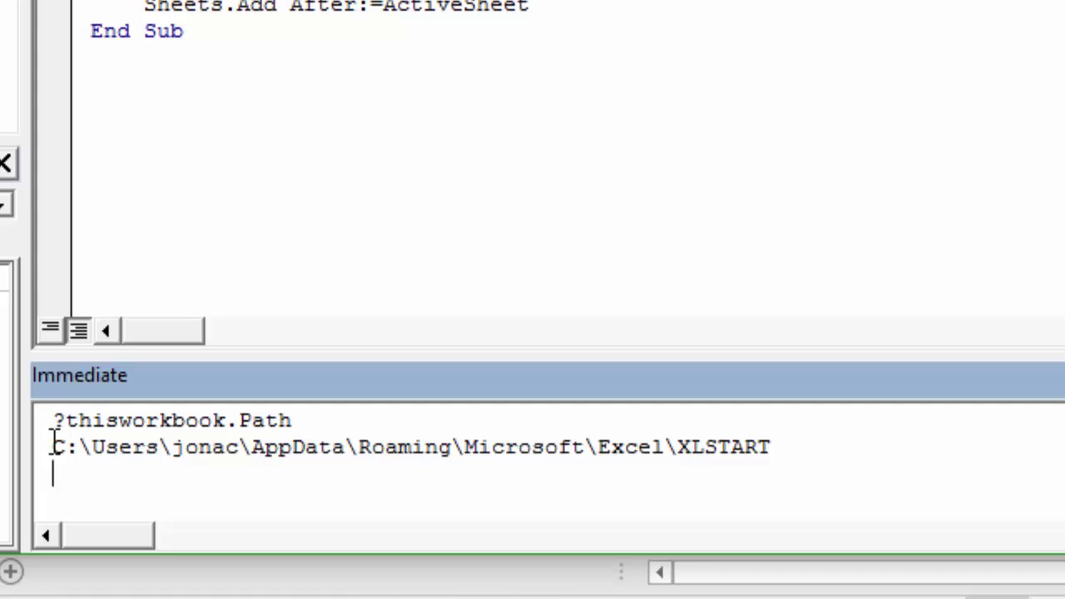
pyautogui.moveTo(52, 445); pyautogui.dragTo(776, 449)
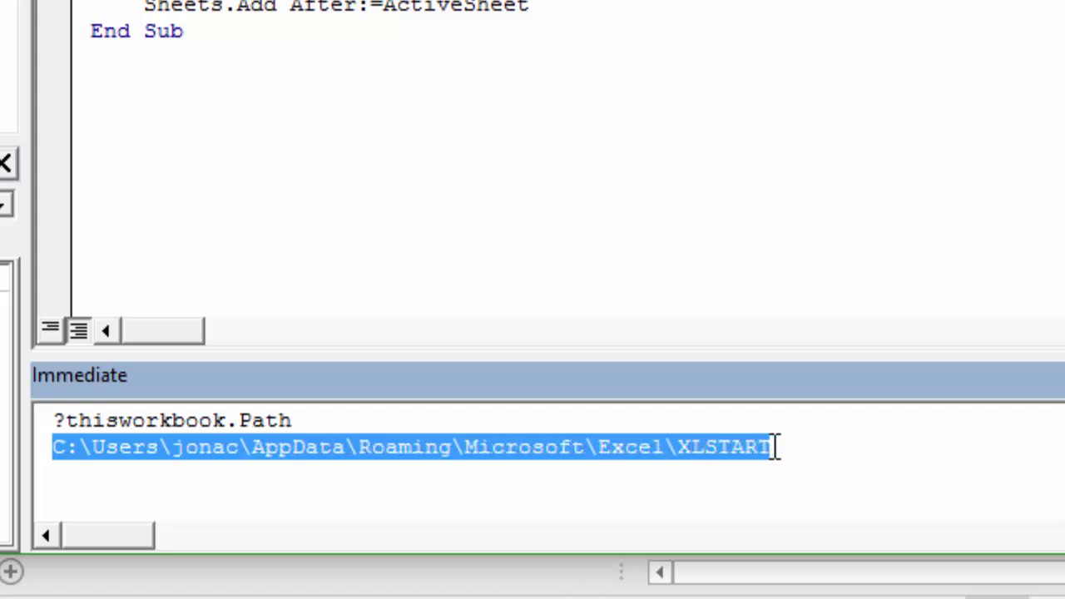
pyautogui.hotkey('ctrl', 'c')
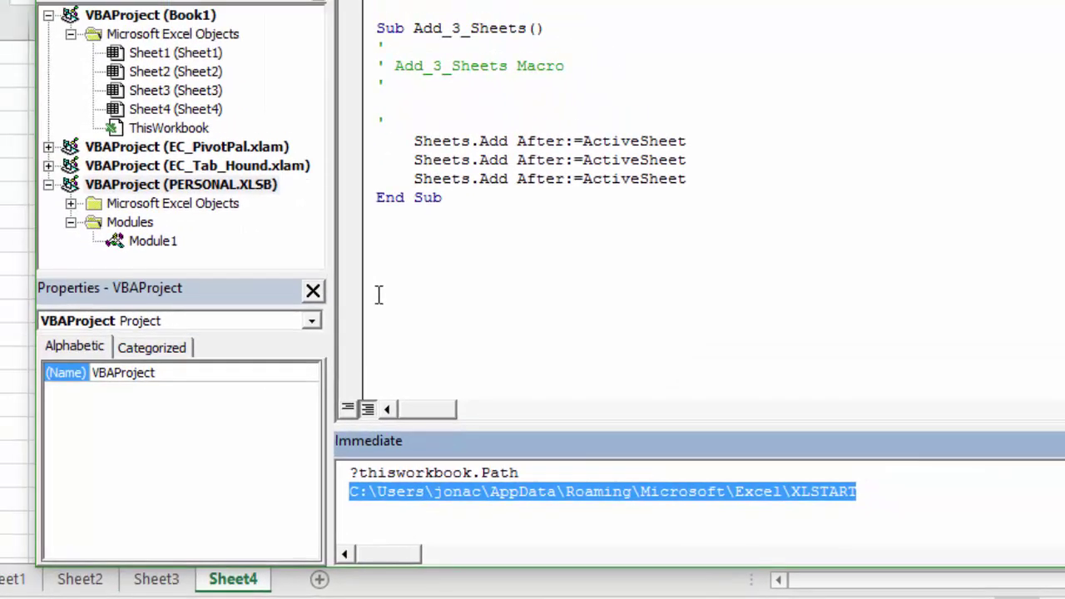
# In a new File Explorer window, paste the copied XLSTART path into the address bar and go there.
pyautogui.press('super+e')
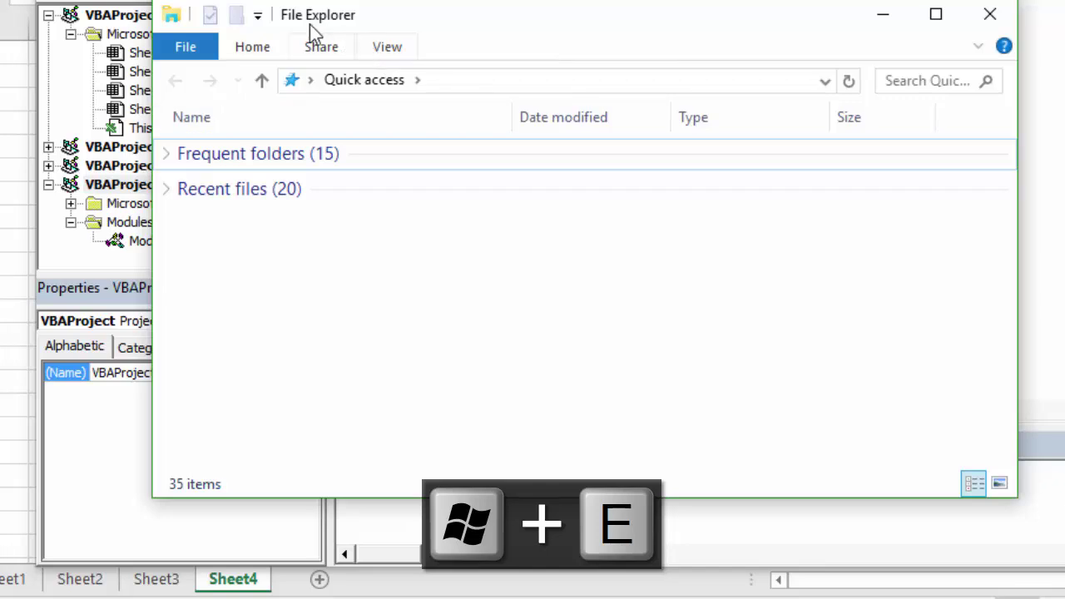
pyautogui.click(463, 81)
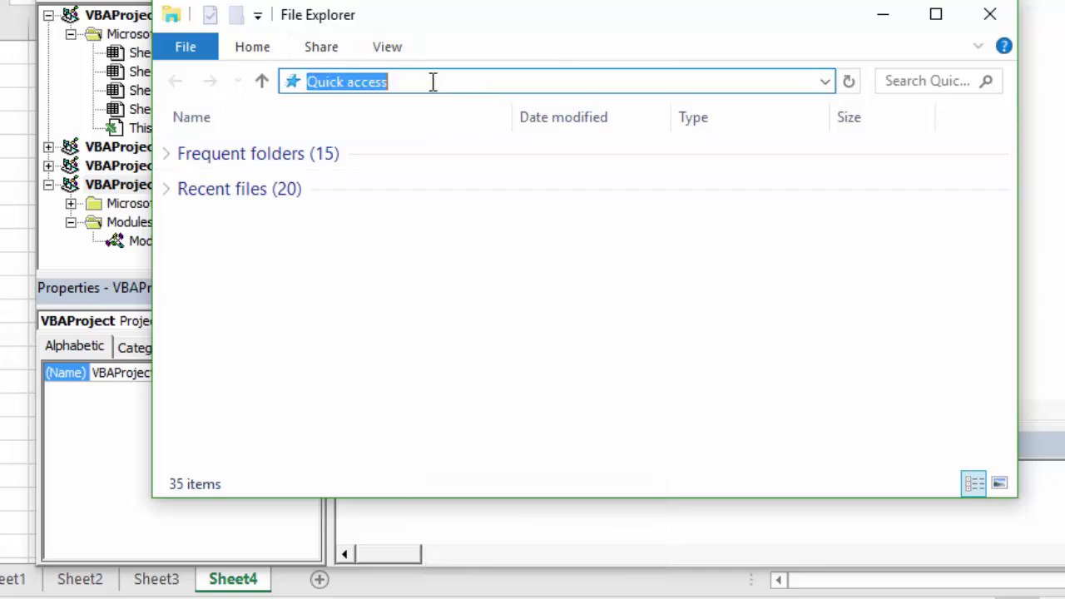
pyautogui.hotkey('ctrl', 'v')
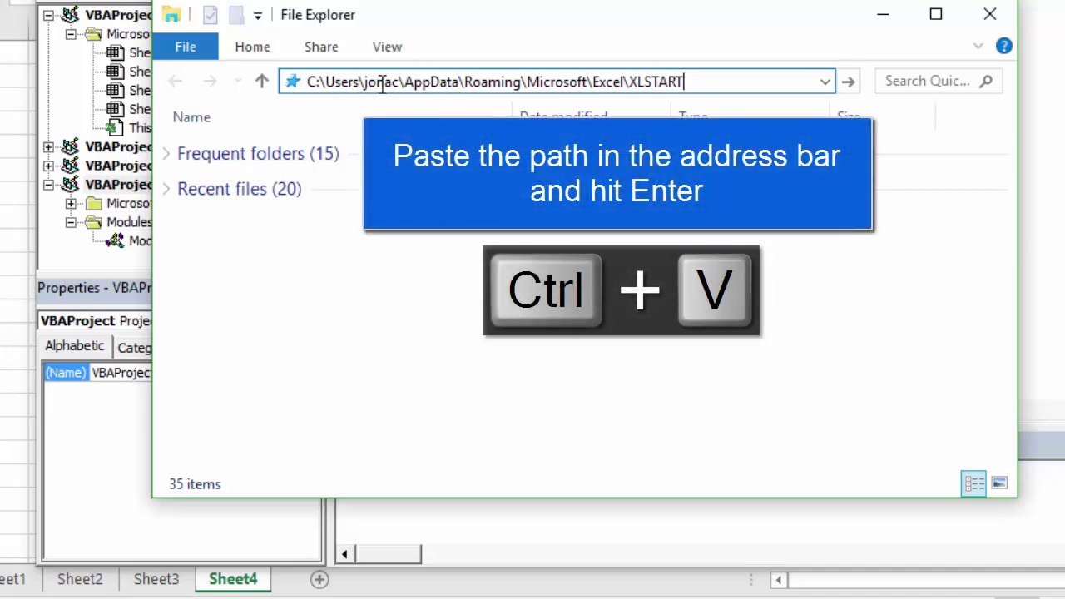
pyautogui.press('Return')
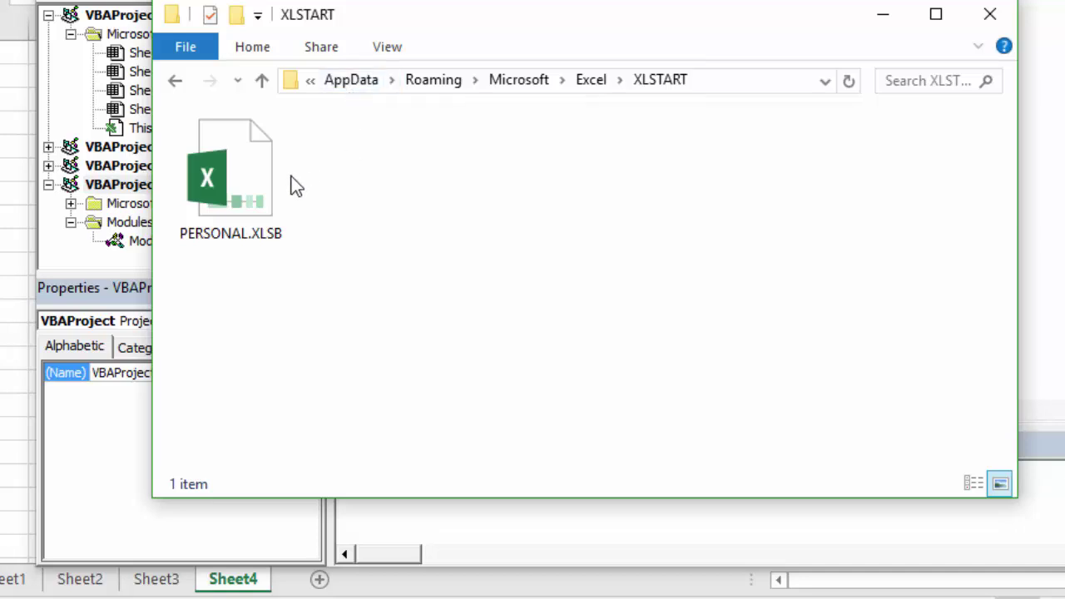
# Select PERSONAL.XLSB in the XLSTART folder, then bring the Excel Book1 window back to the front.
pyautogui.click(258, 190)
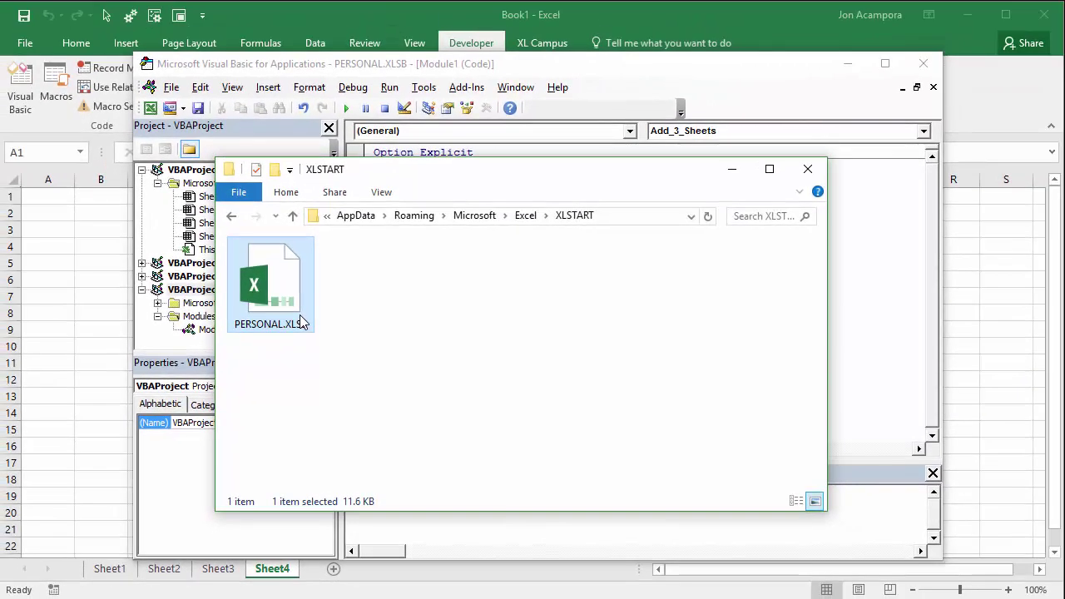
pyautogui.click(100, 234)
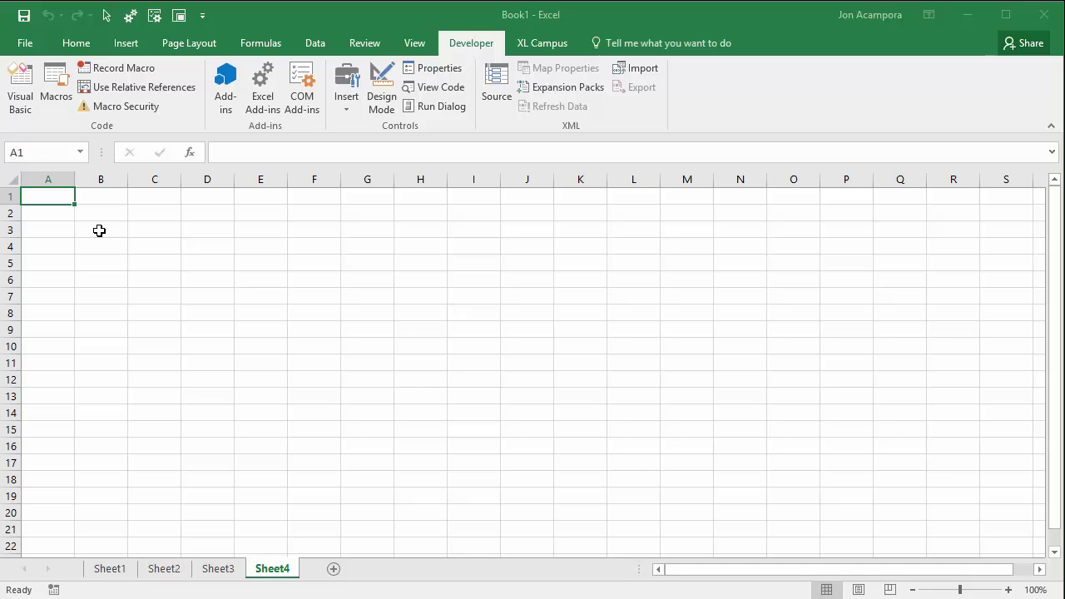
# Unhide PERSONAL.XLSB via View > Unhide and maximize its window to show the blank Sheet1.
pyautogui.click(99, 230)
pyautogui.click(66, 194)
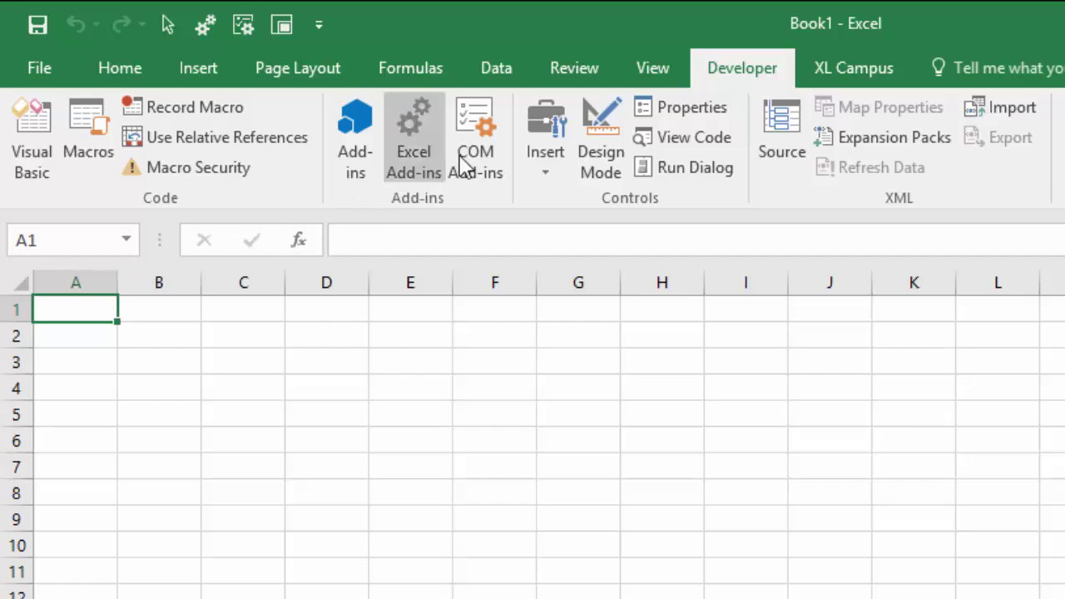
pyautogui.click(657, 75)
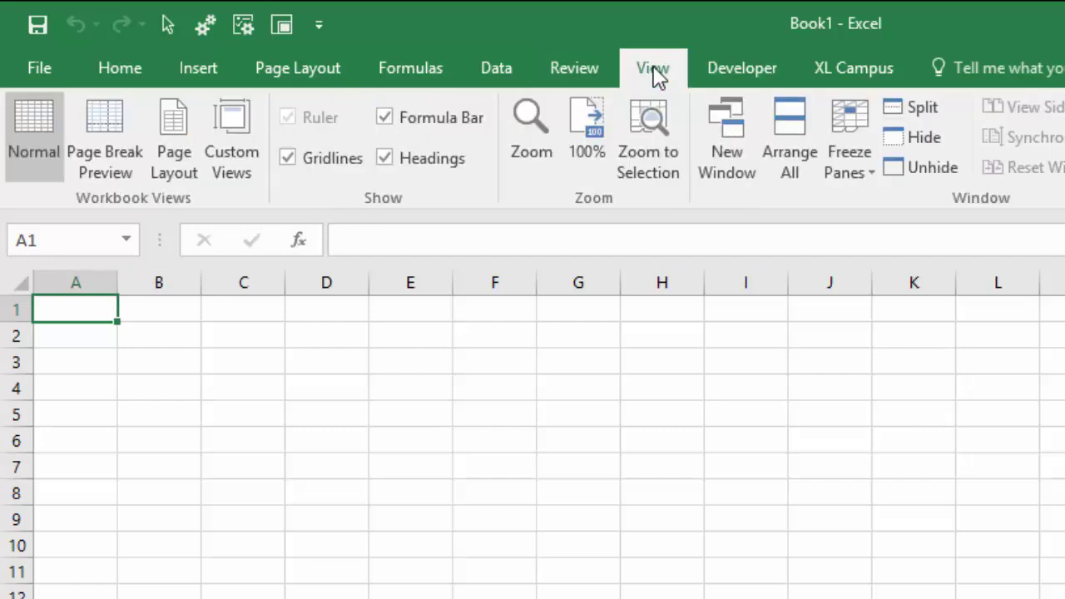
pyautogui.click(920, 167)
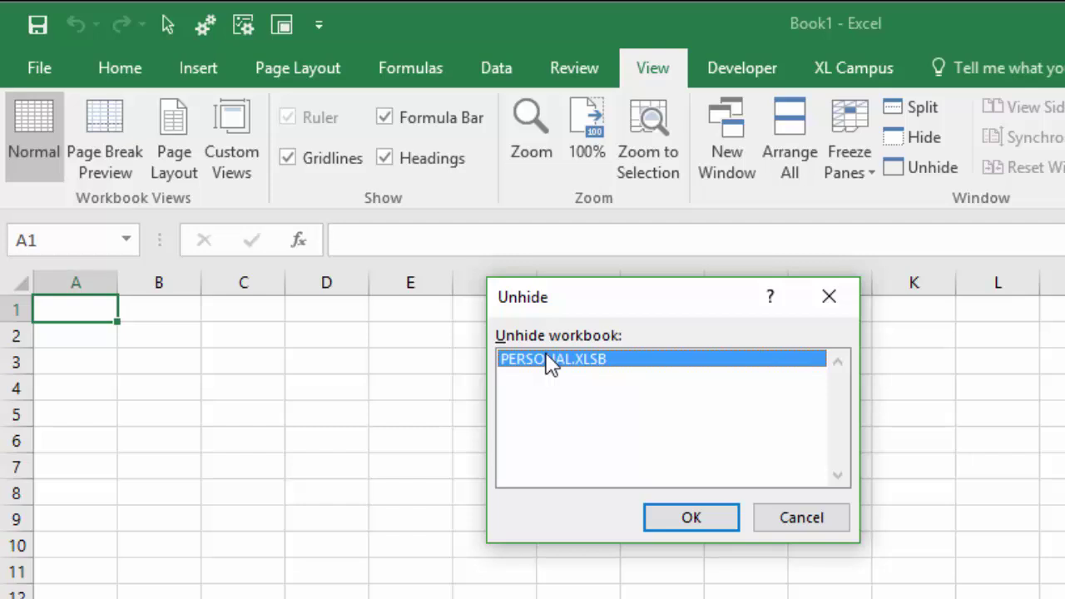
pyautogui.click(701, 521)
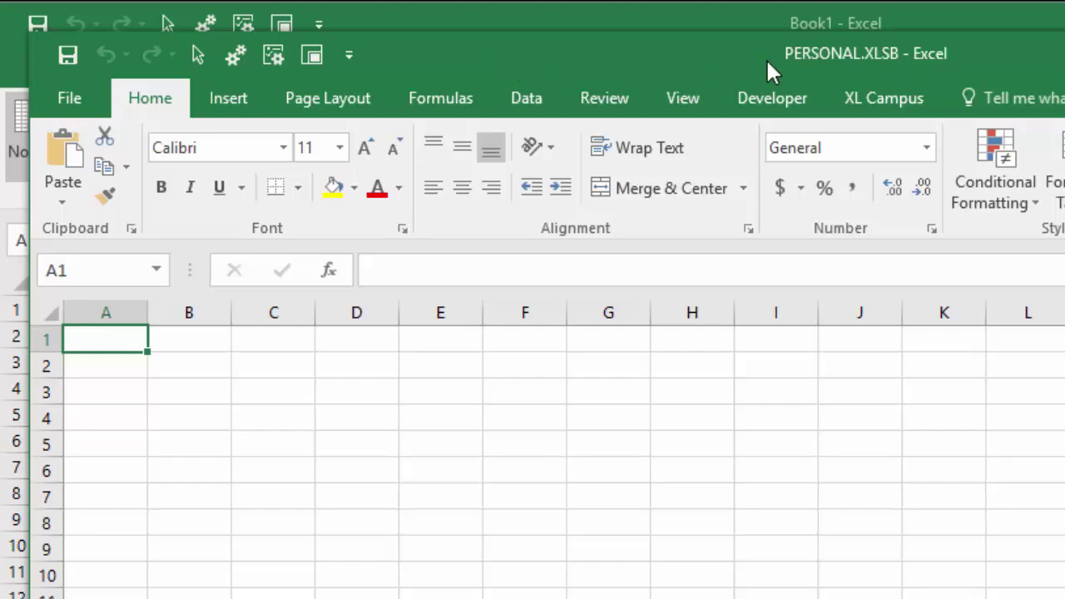
pyautogui.doubleClick(653, 48)
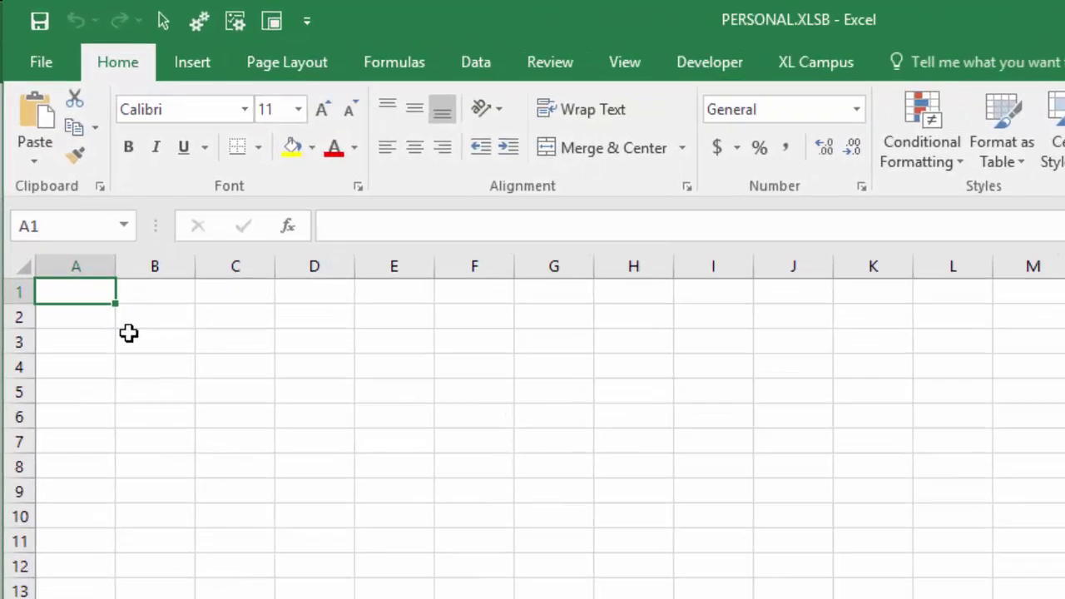
# Hide the PERSONAL.XLSB window from the View tab's Window group, returning to Book1.
pyautogui.click(649, 70)
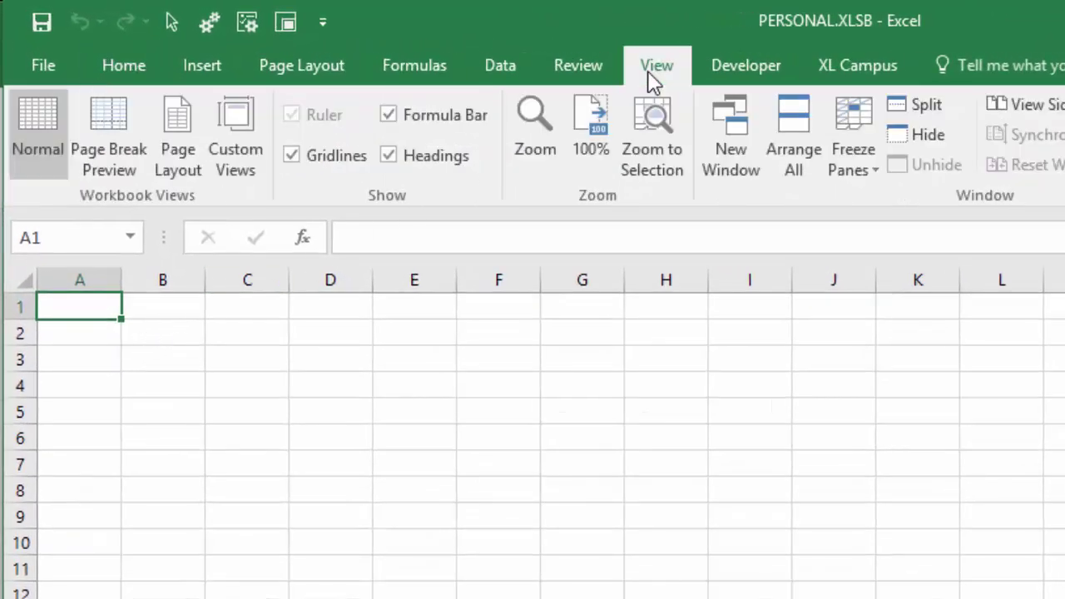
pyautogui.click(912, 129)
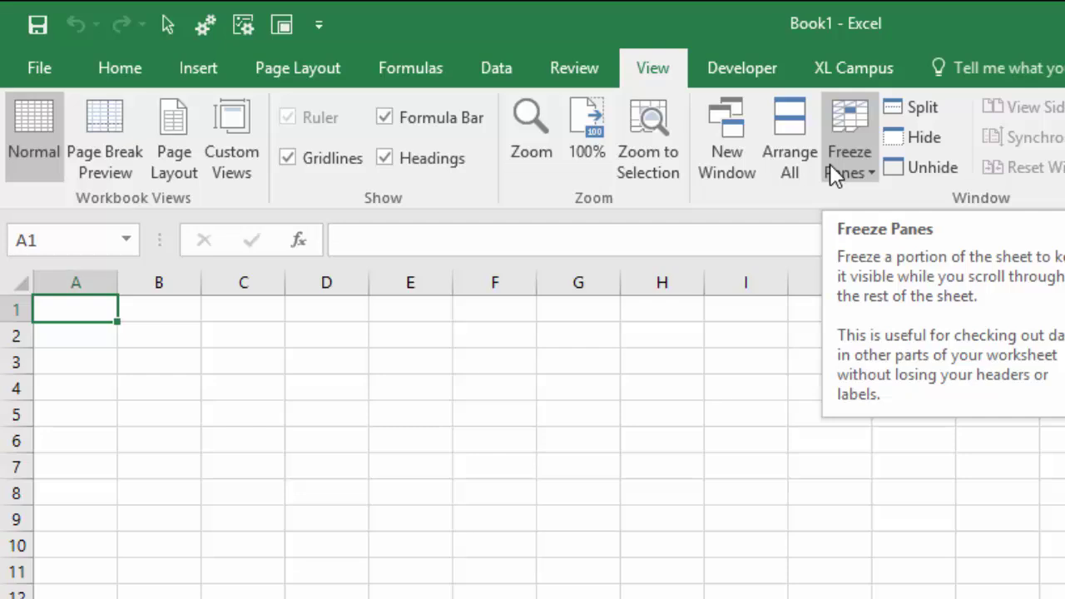
pyautogui.click(742, 68)
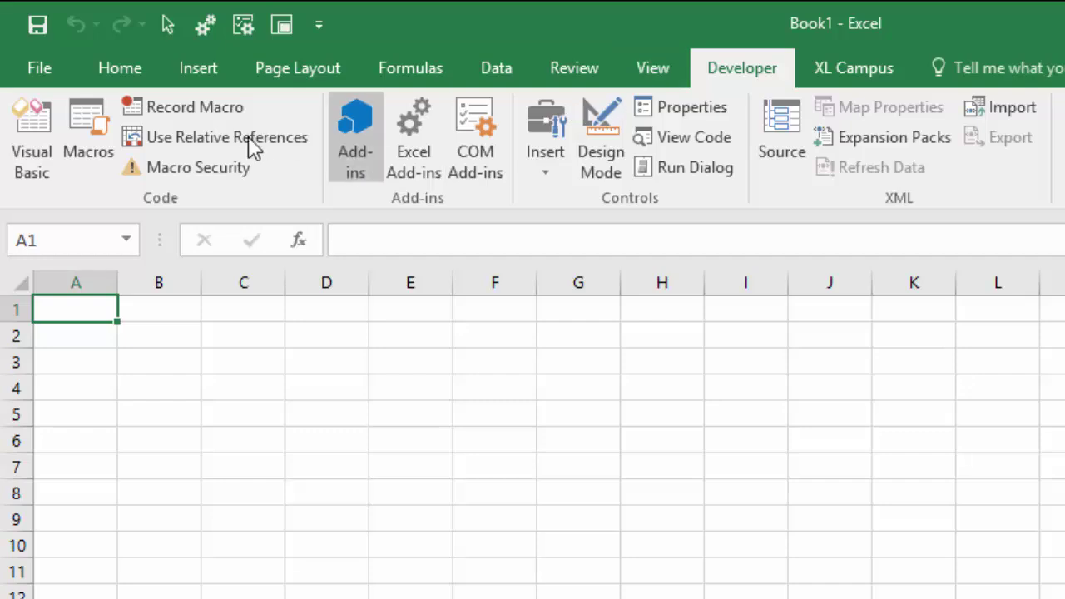
# Open the Visual Basic editor and select Module1 under VBAProject (PERSONAL.XLSB) to show the Add_3_Sheets code.
pyautogui.click(40, 143)
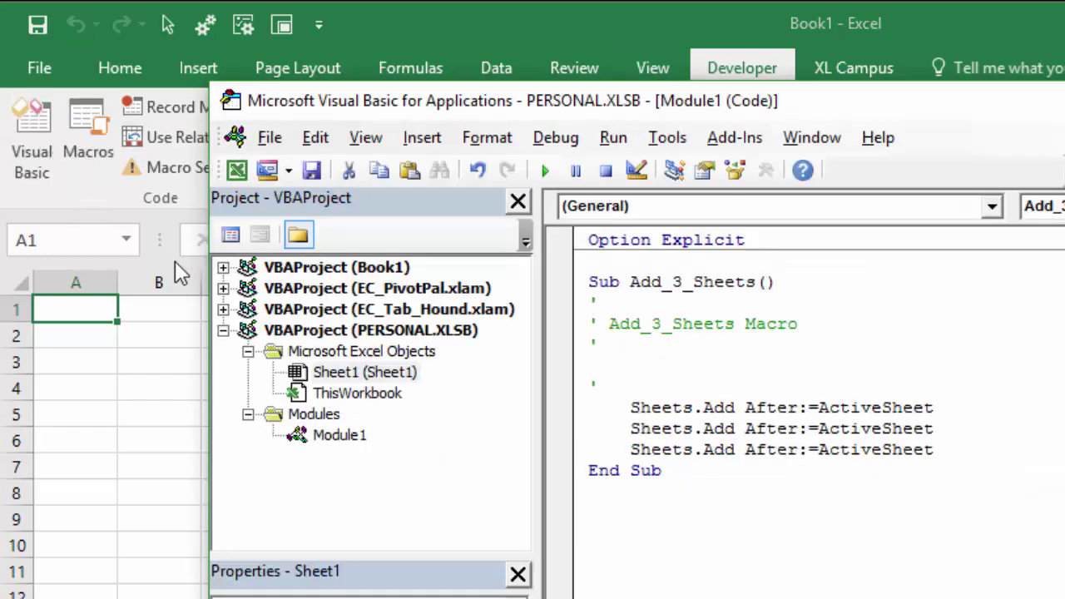
pyautogui.click(402, 330)
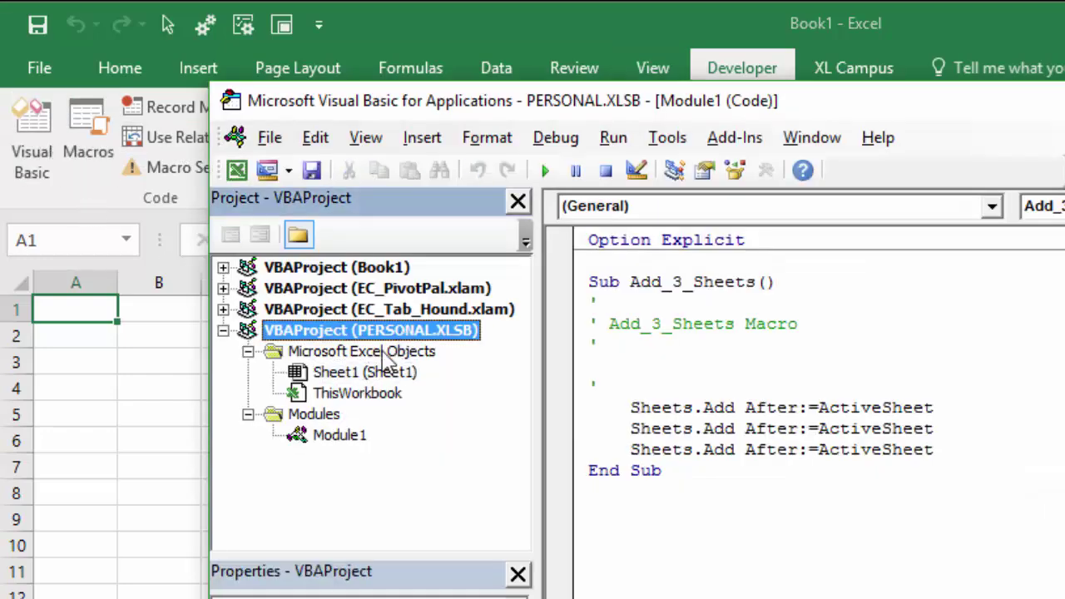
pyautogui.click(349, 437)
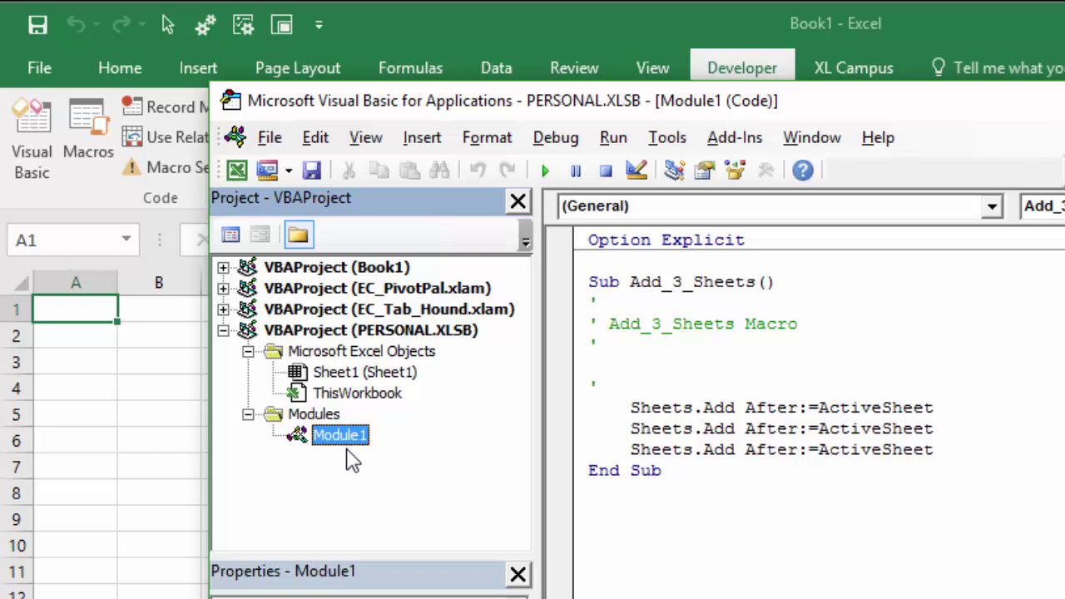